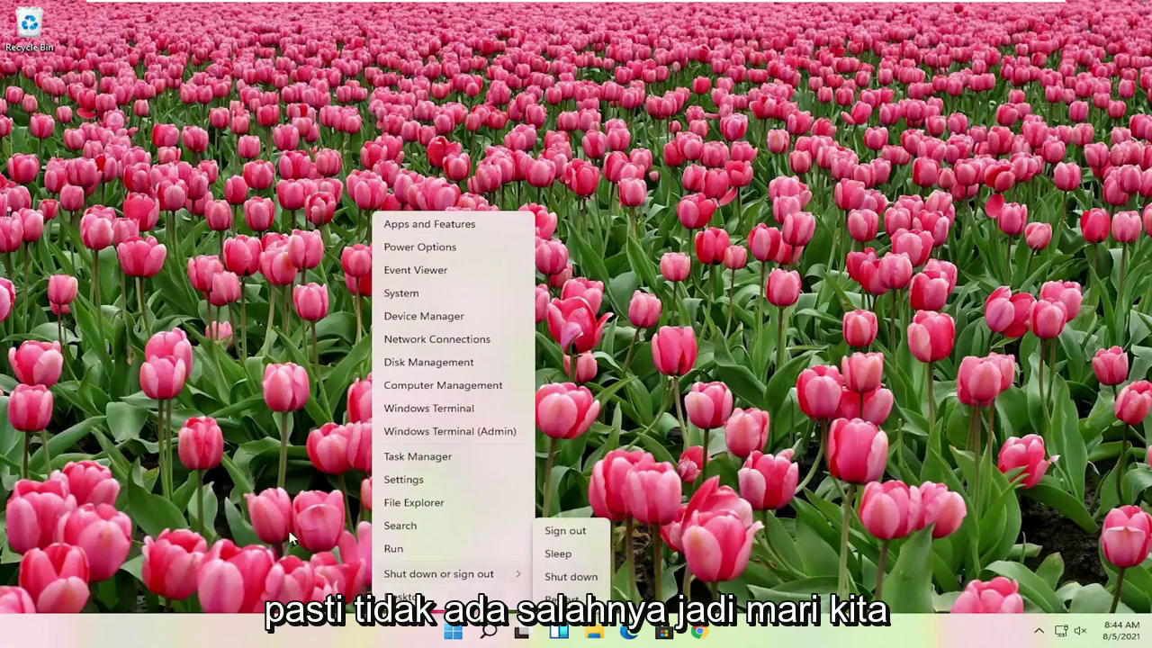
# Step: Dismiss the quick-link menu on the desktop, then reopen it from the Start button
pyautogui.click(288, 537)
pyautogui.rightClick(452, 633)
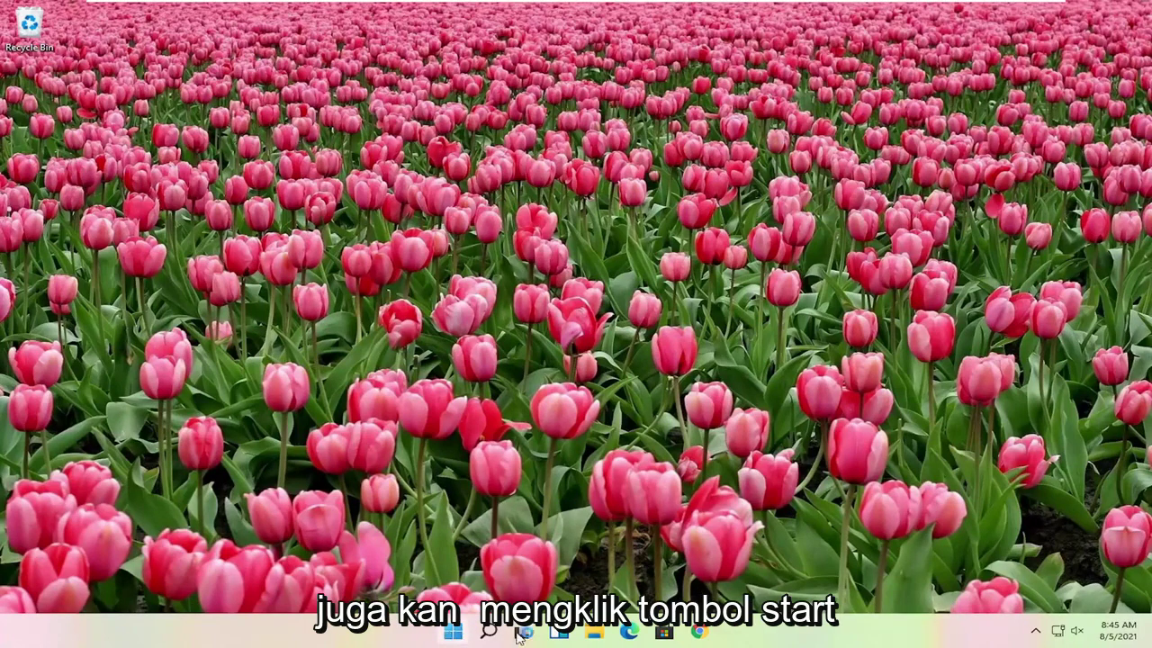
# Step: Launch Task Manager from the quick-link menu and move its window up and right
pyautogui.rightClick(454, 631)
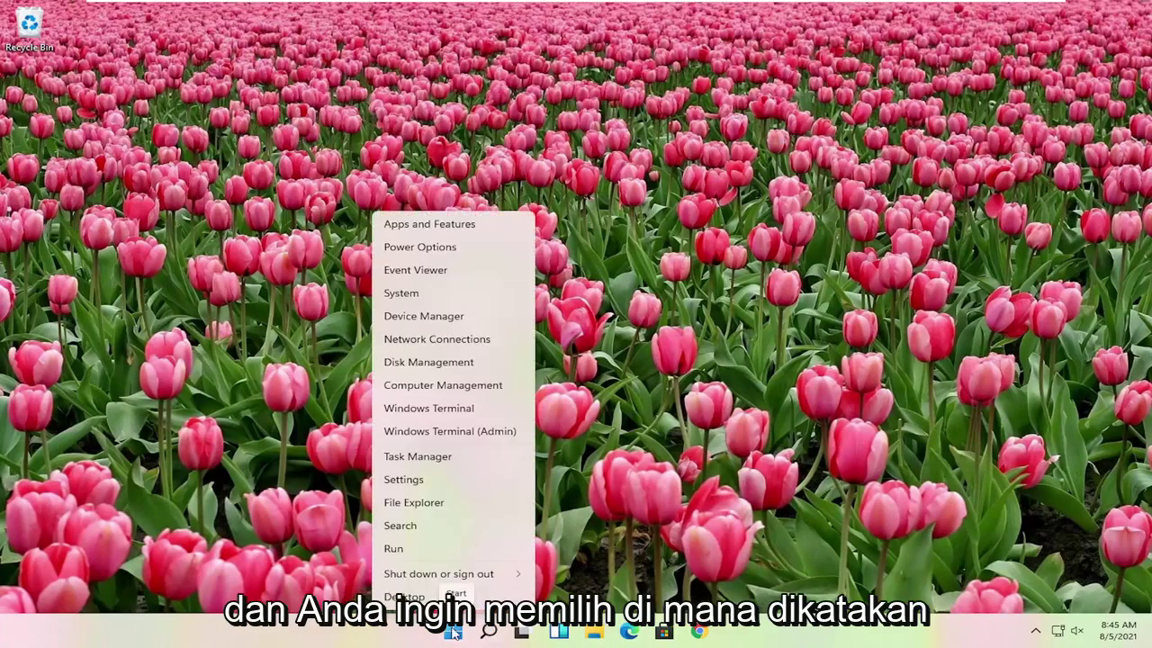
pyautogui.click(433, 460)
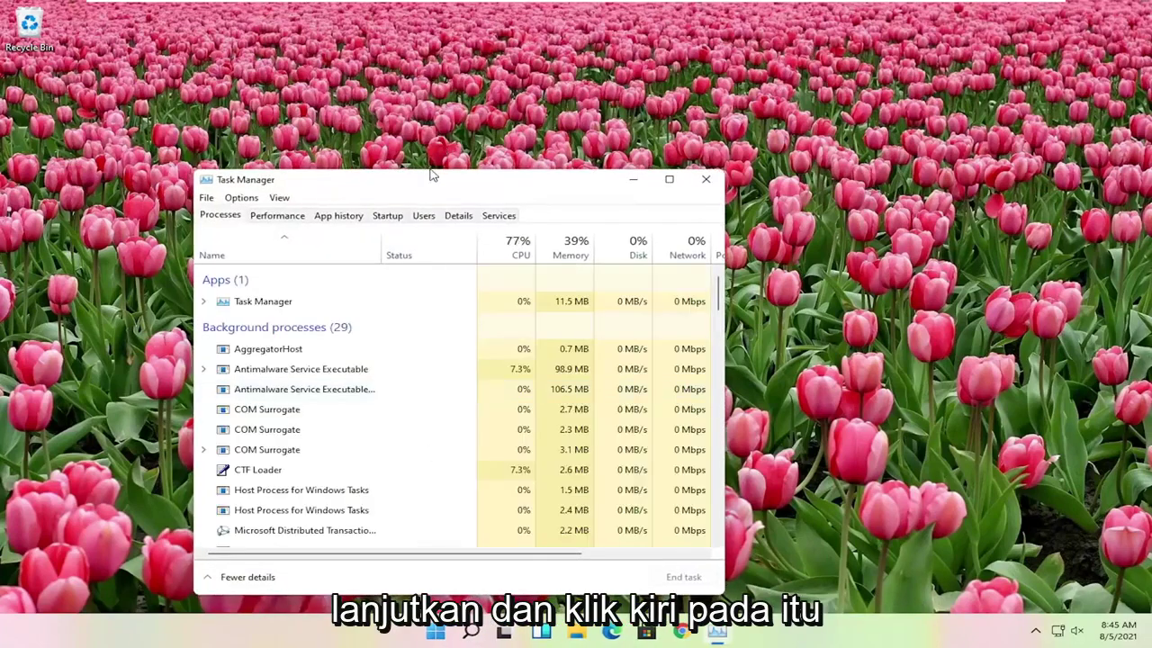
pyautogui.moveTo(513, 180); pyautogui.dragTo(645, 129)
pyautogui.scroll(-15, 537, 319)
pyautogui.scroll(7, 538, 324)
pyautogui.scroll(10, 538, 324)
pyautogui.scroll(-5, 531, 328)
pyautogui.scroll(-10, 527, 330)
# Step: Restart the Windows Explorer process, then confirm the Start menu opens and closes
pyautogui.click(486, 347)
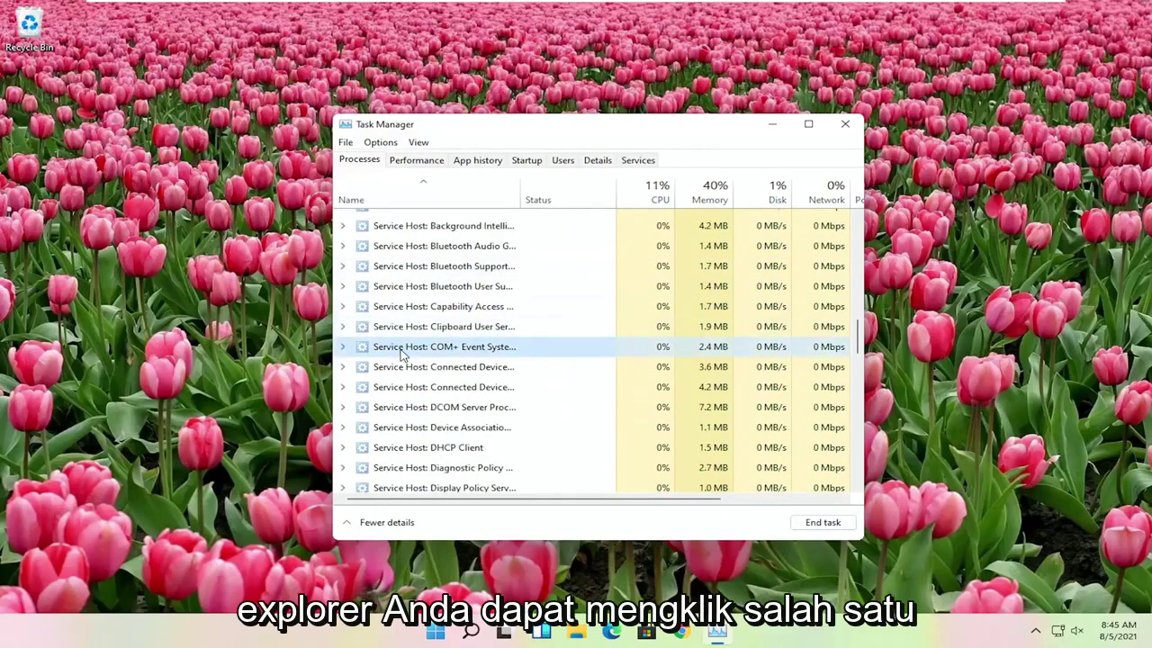
pyautogui.write('windows explorer')
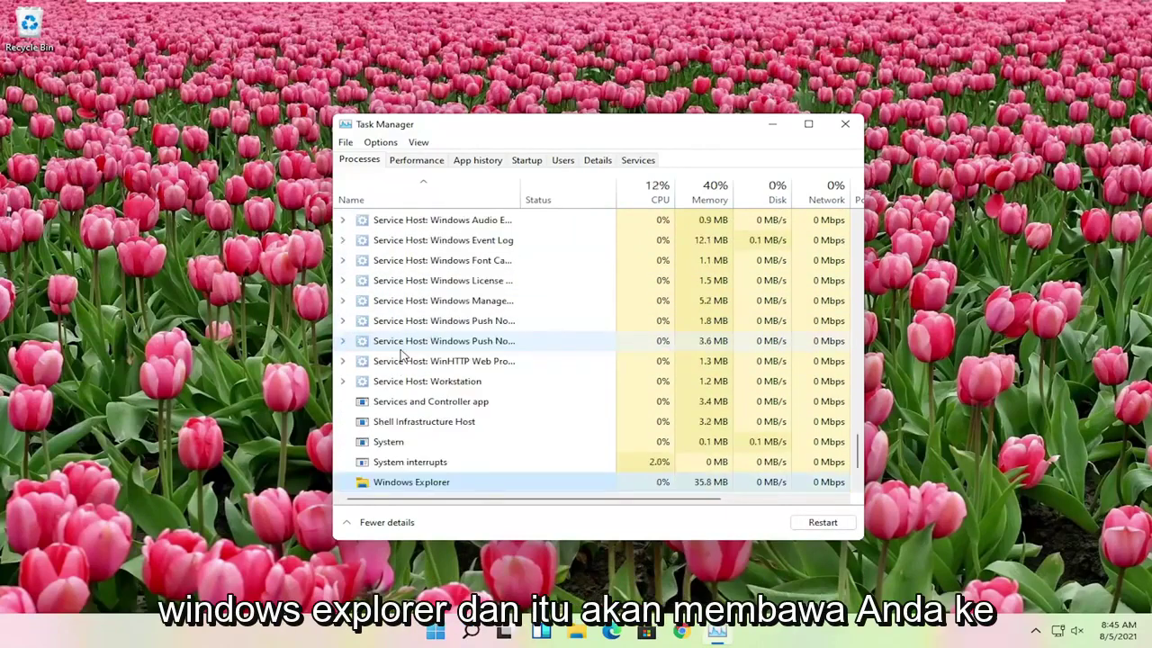
pyautogui.scroll(-2, 396, 387)
pyautogui.rightClick(388, 403)
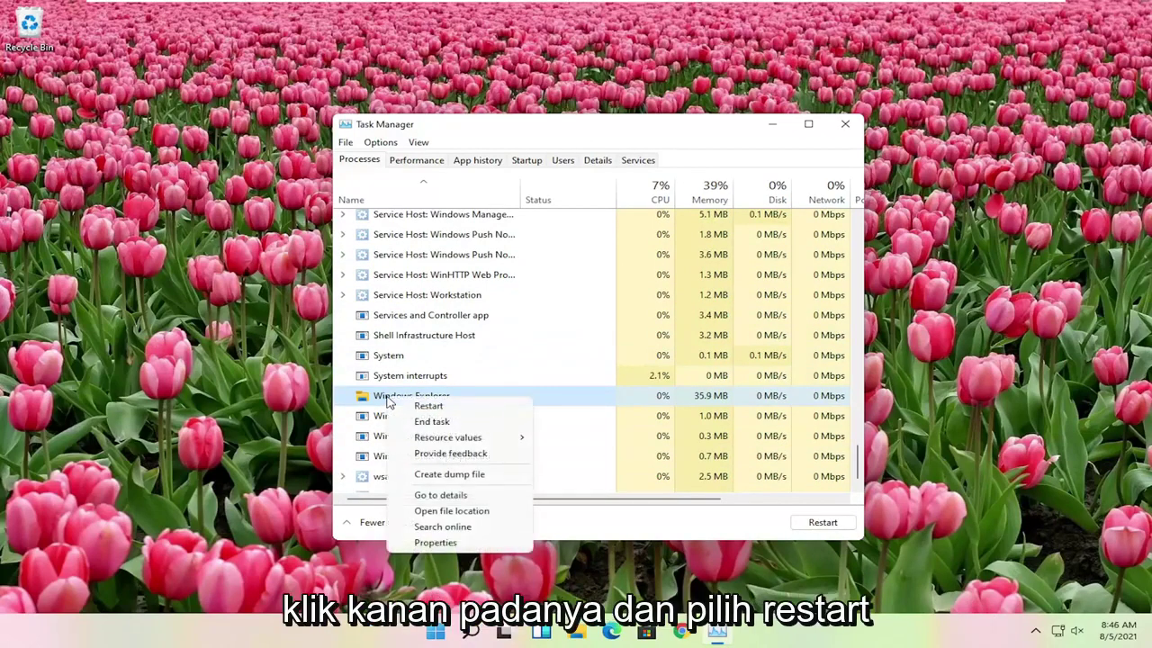
pyautogui.click(435, 406)
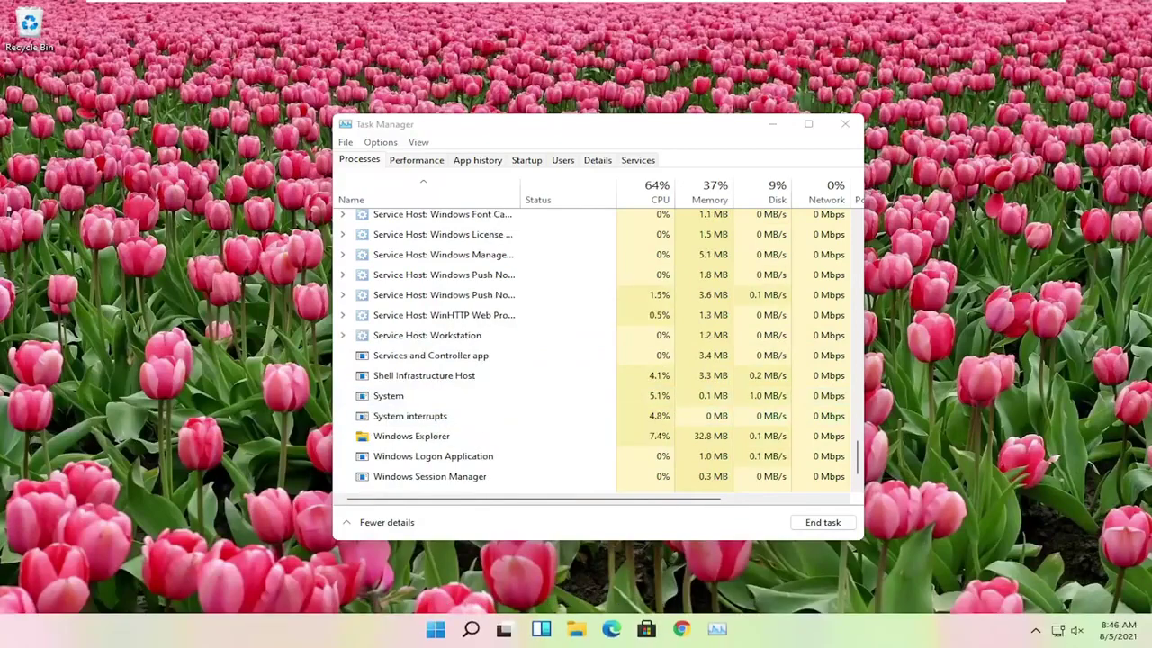
pyautogui.click(437, 633)
pyautogui.click(437, 633)
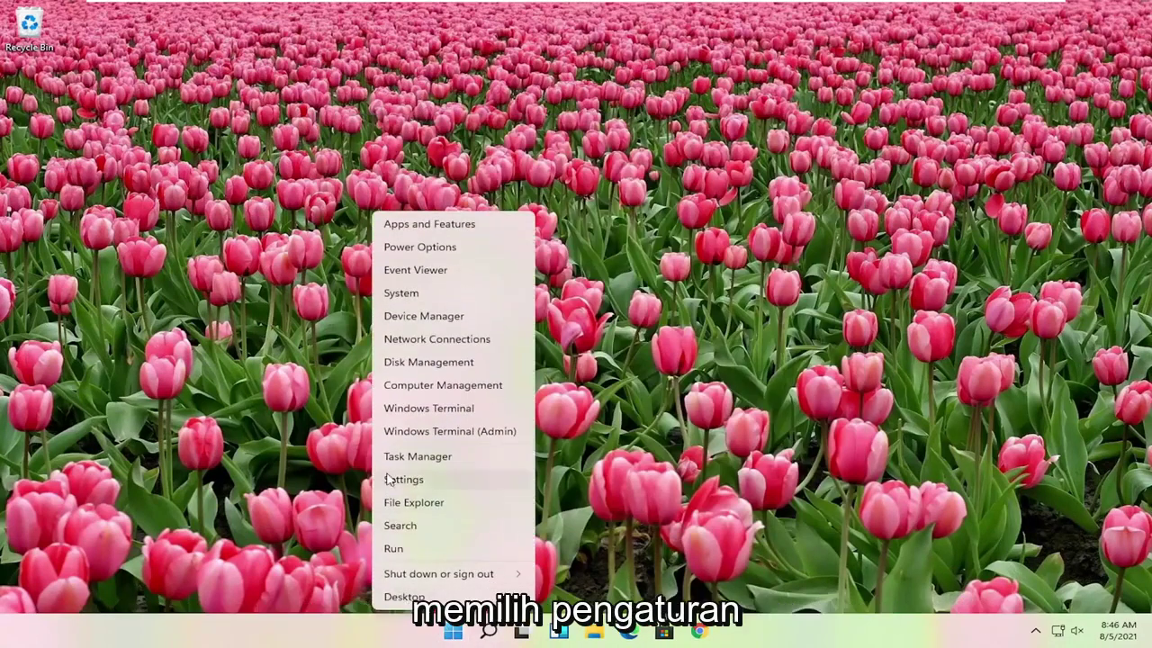
# Step: Run a fresh update check on the Windows Update page in Settings
pyautogui.click(403, 478)
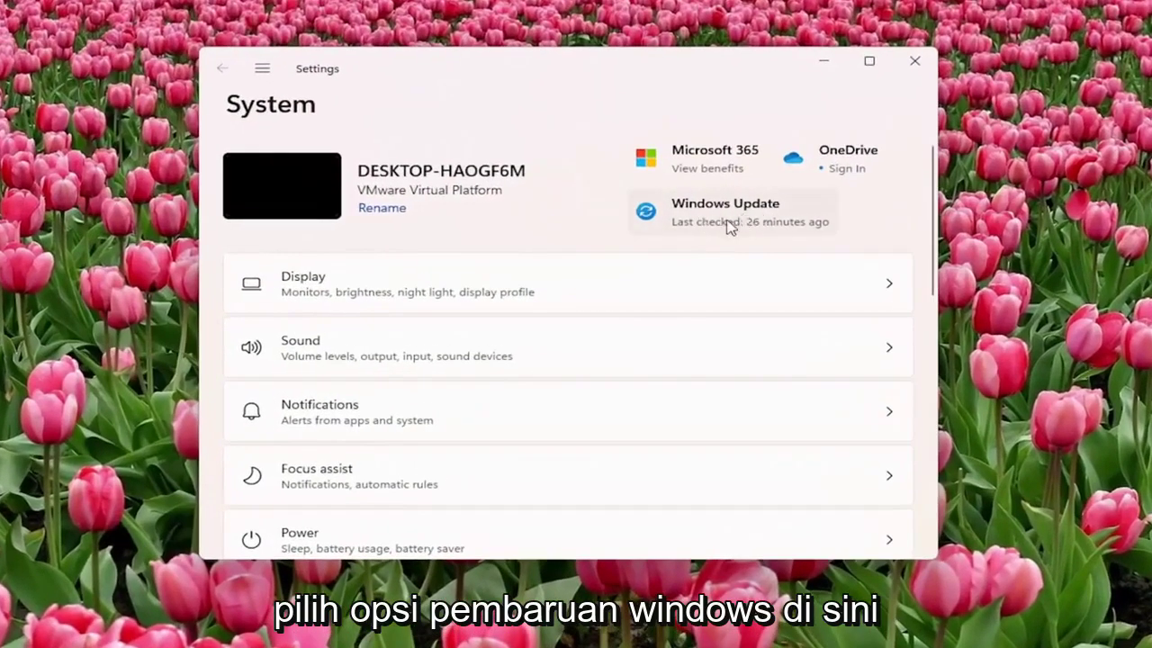
pyautogui.click(262, 68)
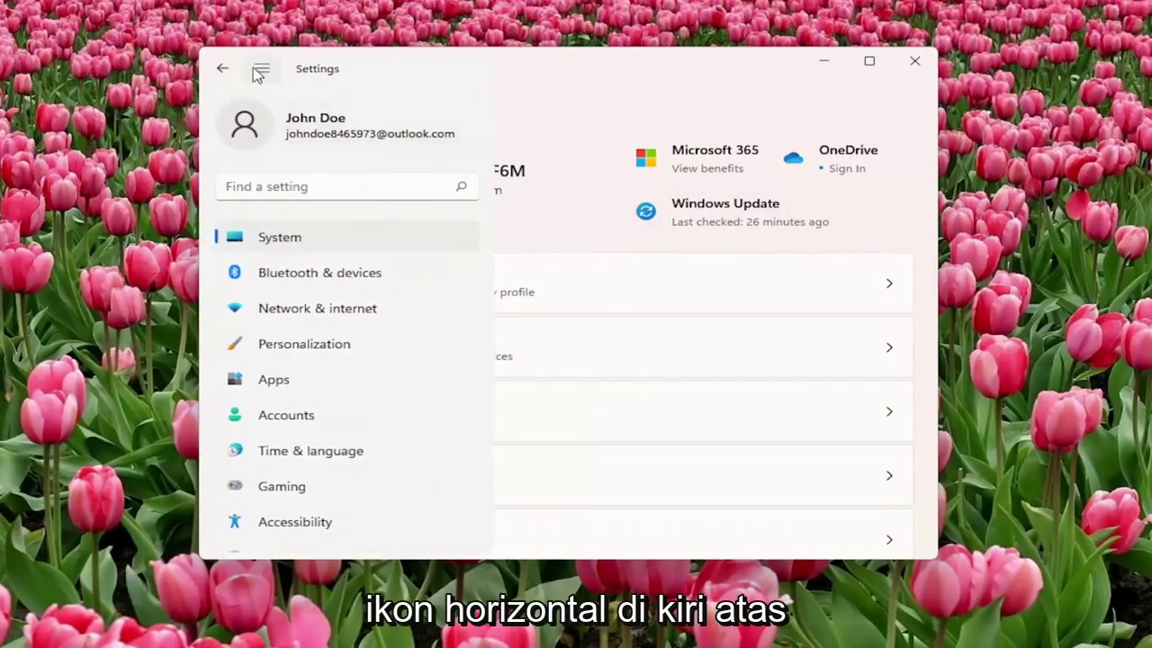
pyautogui.scroll(-2, 274, 243)
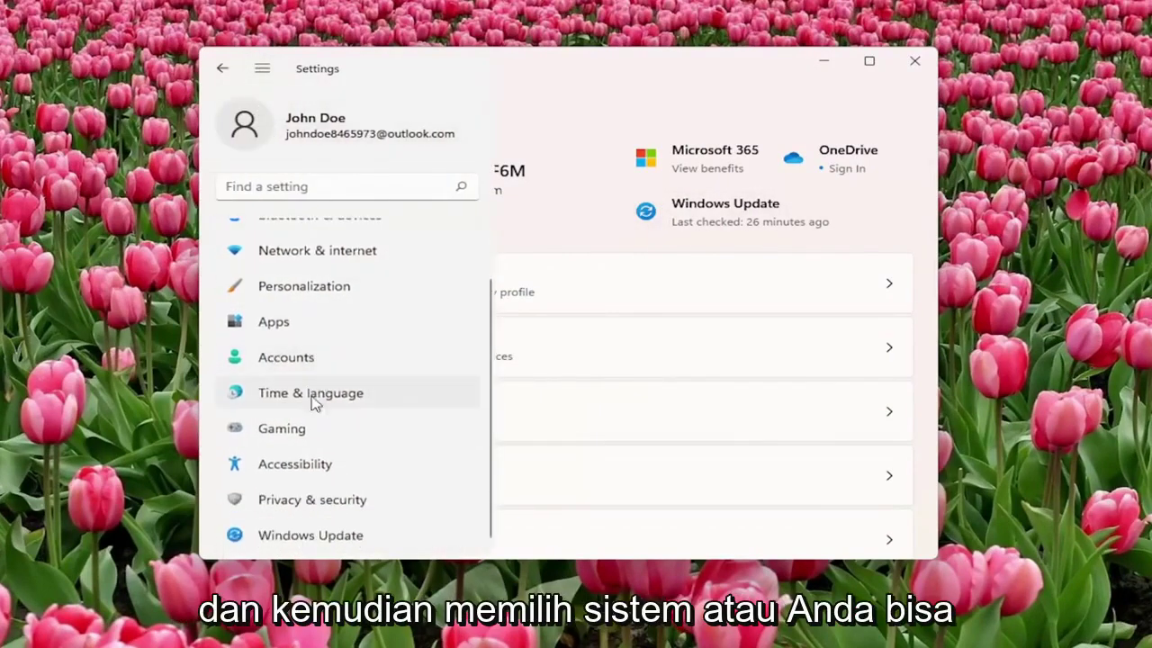
pyautogui.click(295, 538)
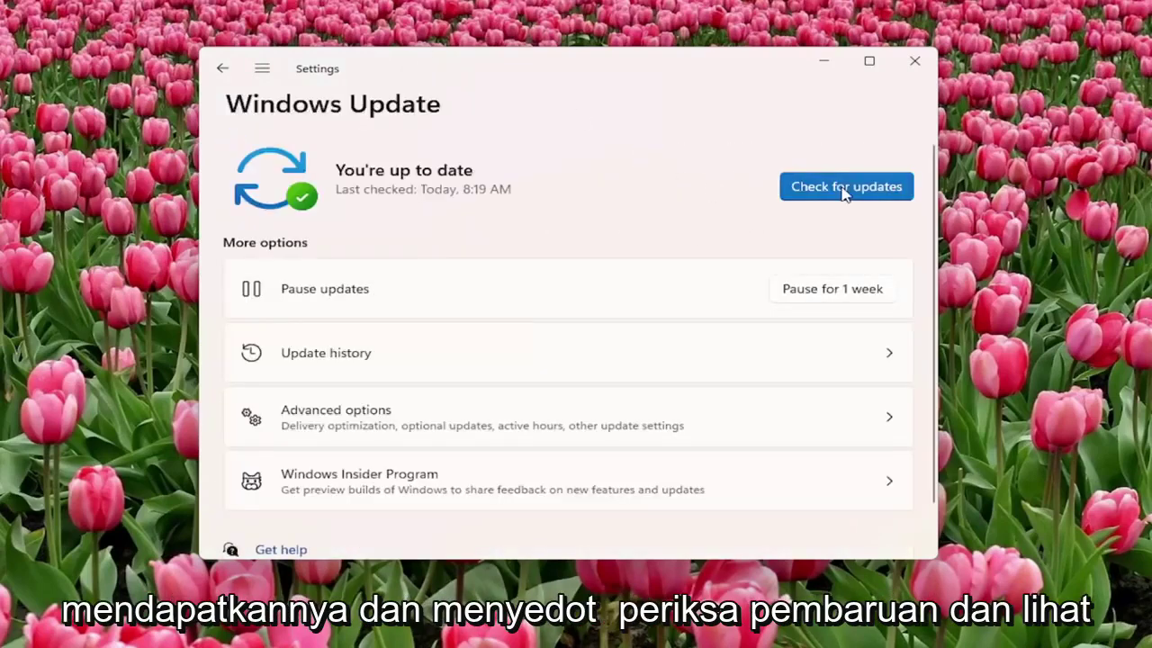
pyautogui.click(846, 186)
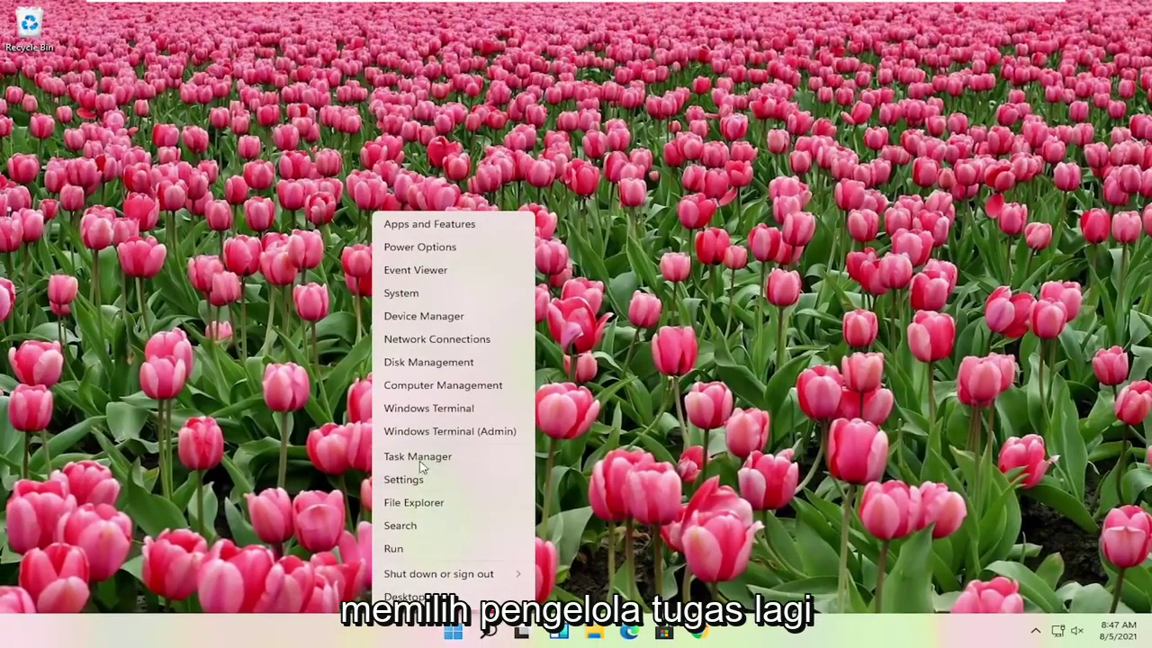
# Step: Prepare a new Task Manager task 'cmd' with administrative privileges ticked
pyautogui.click(417, 458)
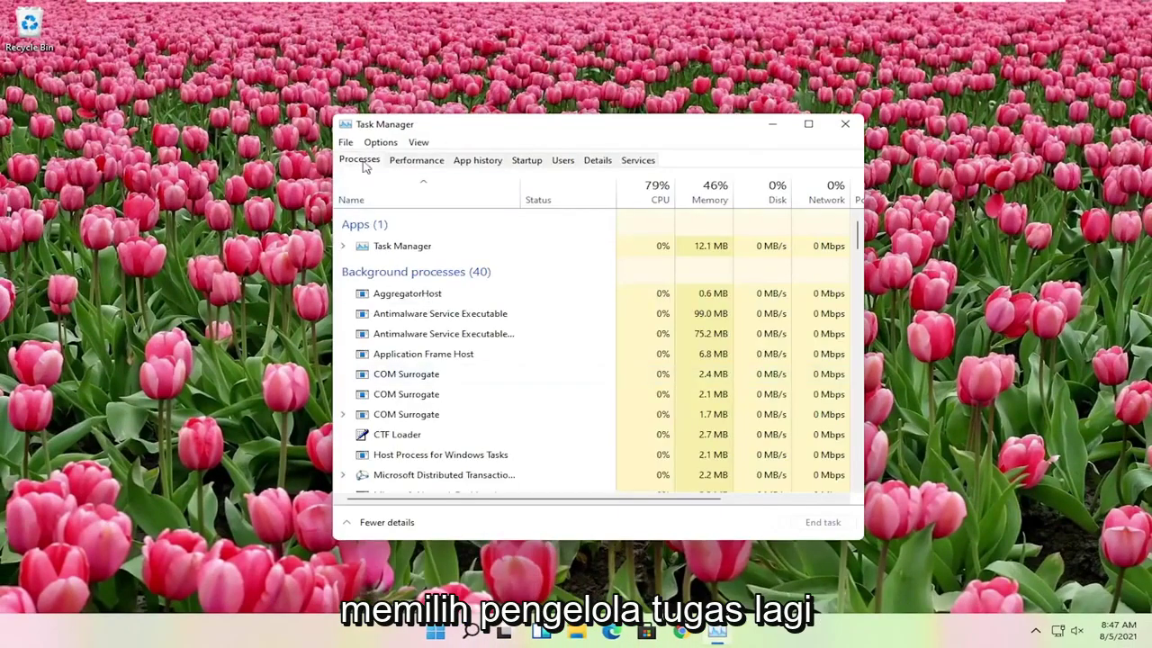
pyautogui.click(347, 144)
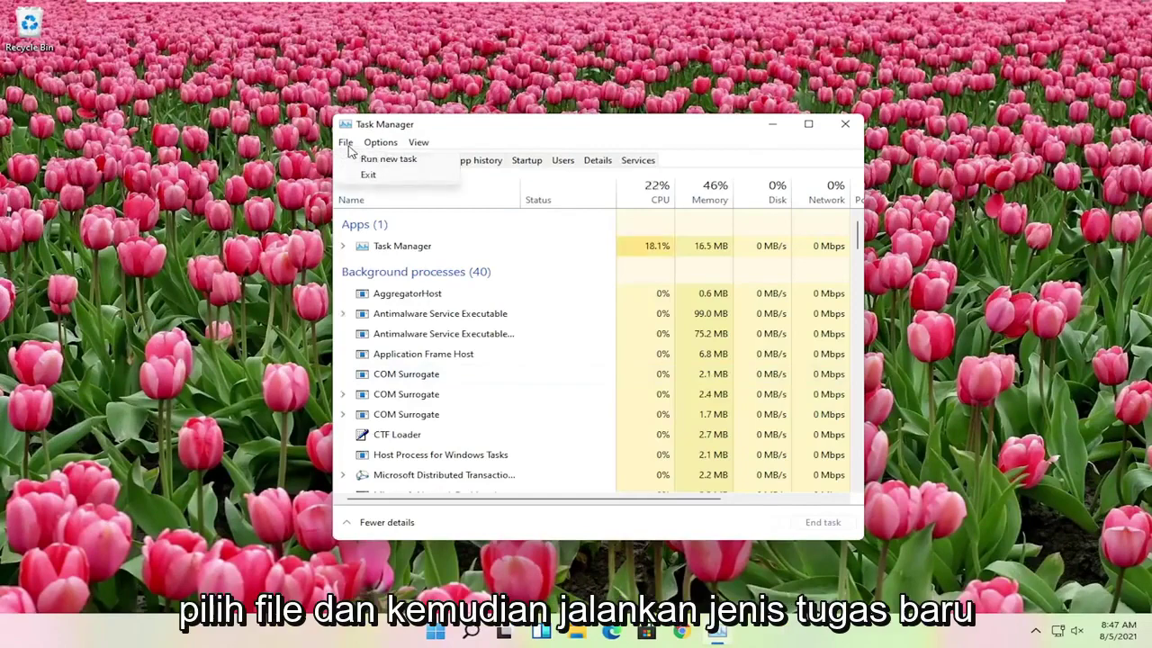
pyautogui.click(415, 162)
pyautogui.write('cmd')
pyautogui.click(399, 248)
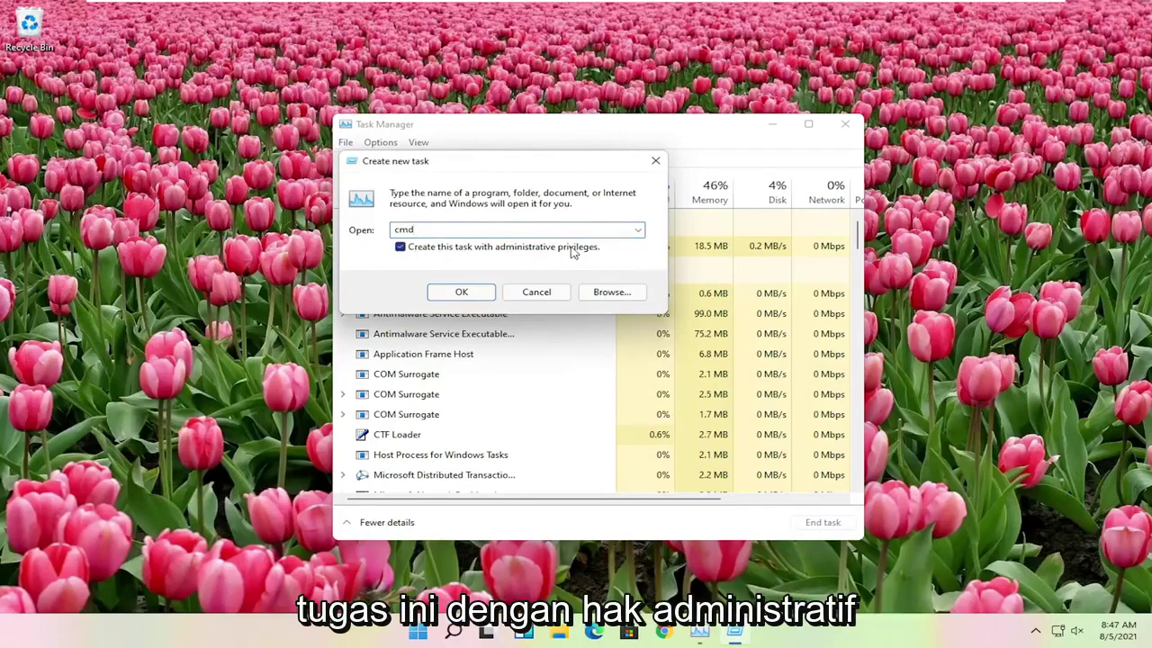
# Step: Launch the elevated Command Prompt, reposition it, and enter 'sfc /scannow'
pyautogui.click(461, 292)
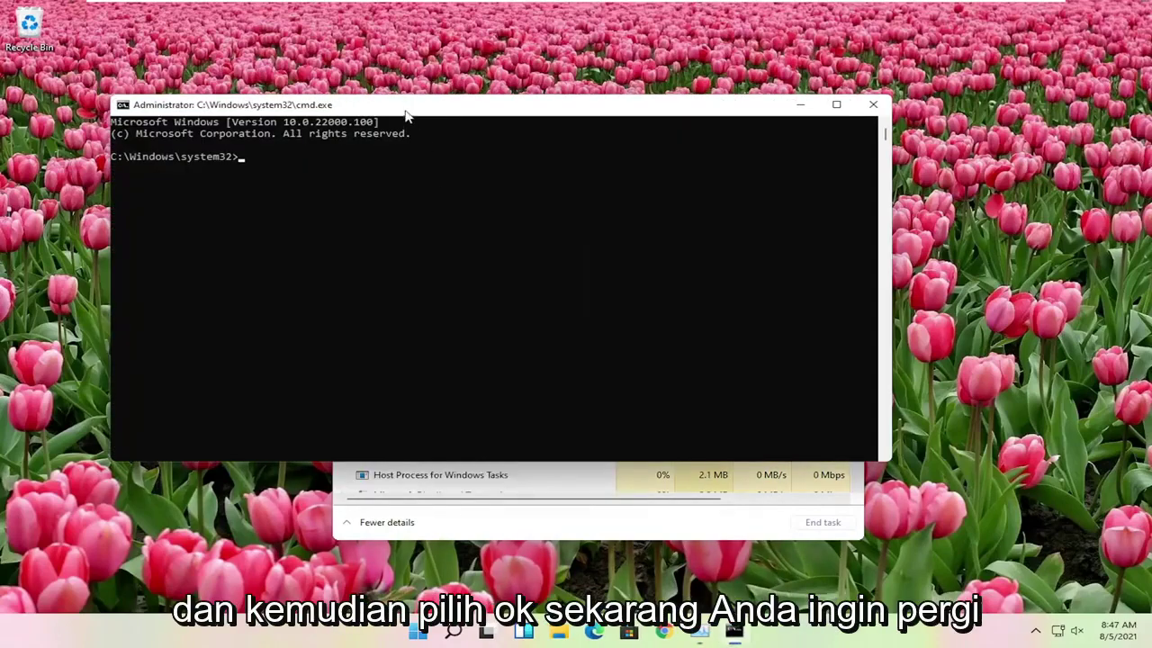
pyautogui.moveTo(410, 115); pyautogui.dragTo(504, 132)
pyautogui.write('sfc /scannow')
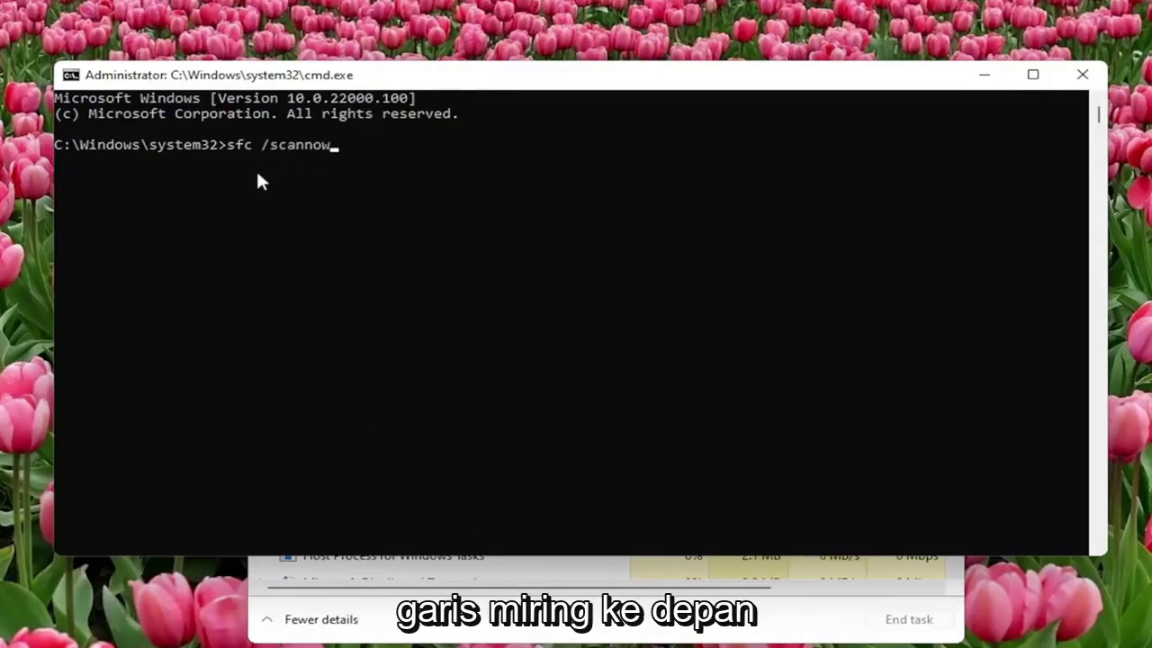
pyautogui.moveTo(278, 77); pyautogui.dragTo(303, 83)
# Step: Run sfc /scannow and let verification reach 100% with no integrity violations
pyautogui.press('Return')
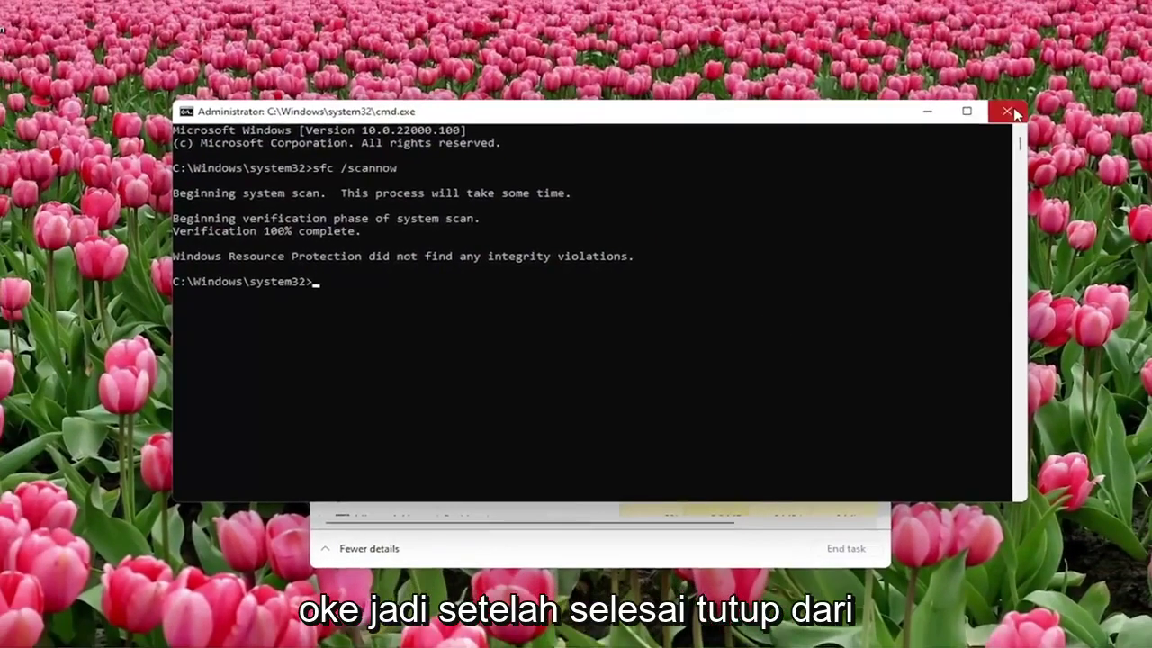
# Step: Close Command Prompt and Task Manager, then restart the PC from the quick-link menu
pyautogui.click(1107, 80)
pyautogui.click(845, 125)
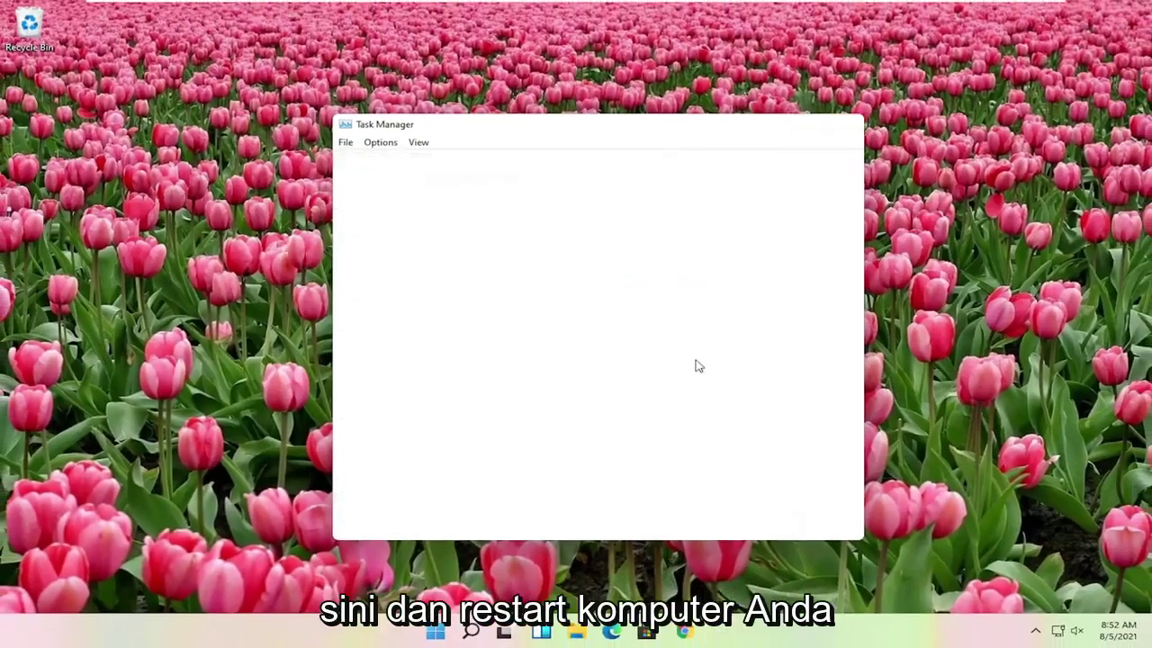
pyautogui.rightClick(453, 632)
pyautogui.moveTo(447, 573)
pyautogui.click(570, 598)
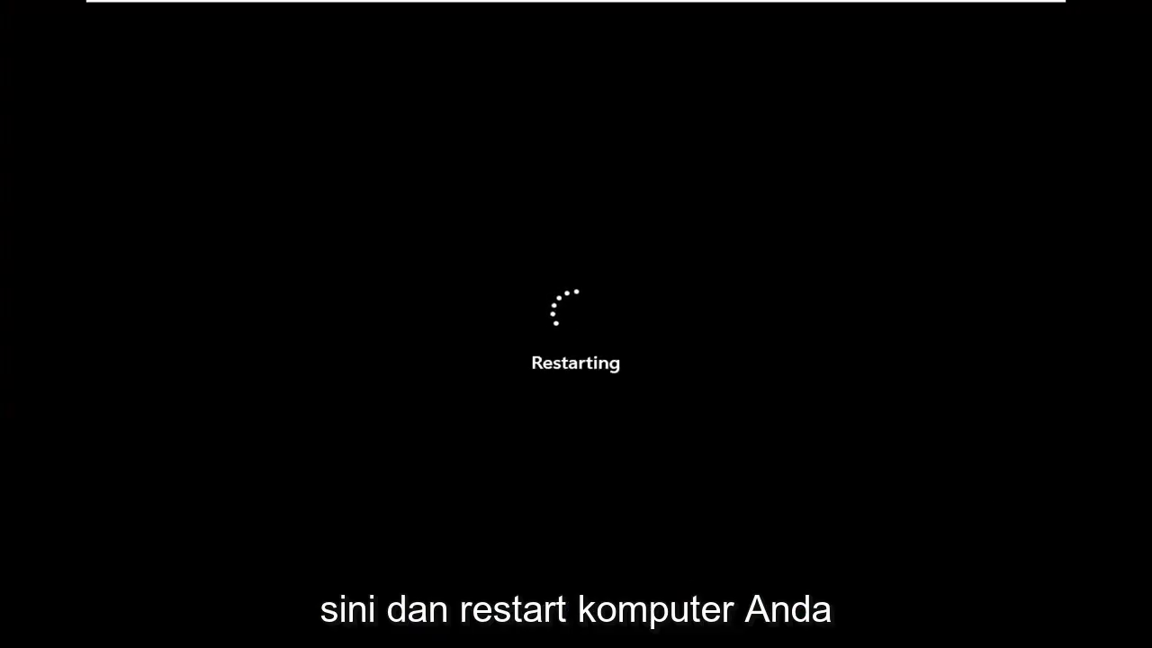